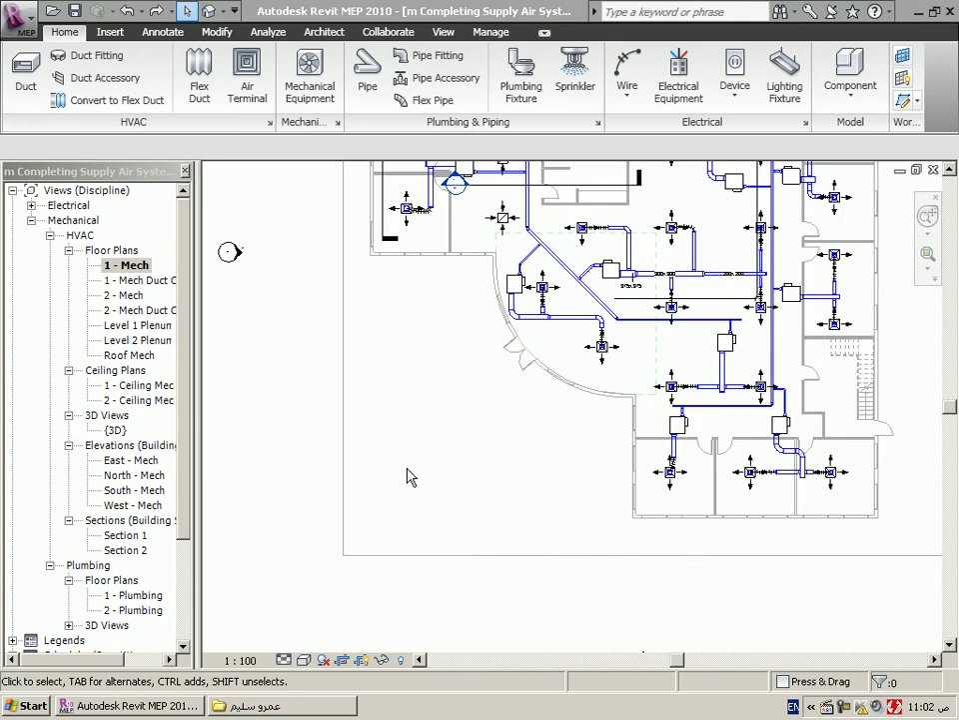
Draw a horizontal 75 mm round duct at 2900 mm offset with Automatically Connect on.
{"action": "left_click", "coordinate": [24, 104]}
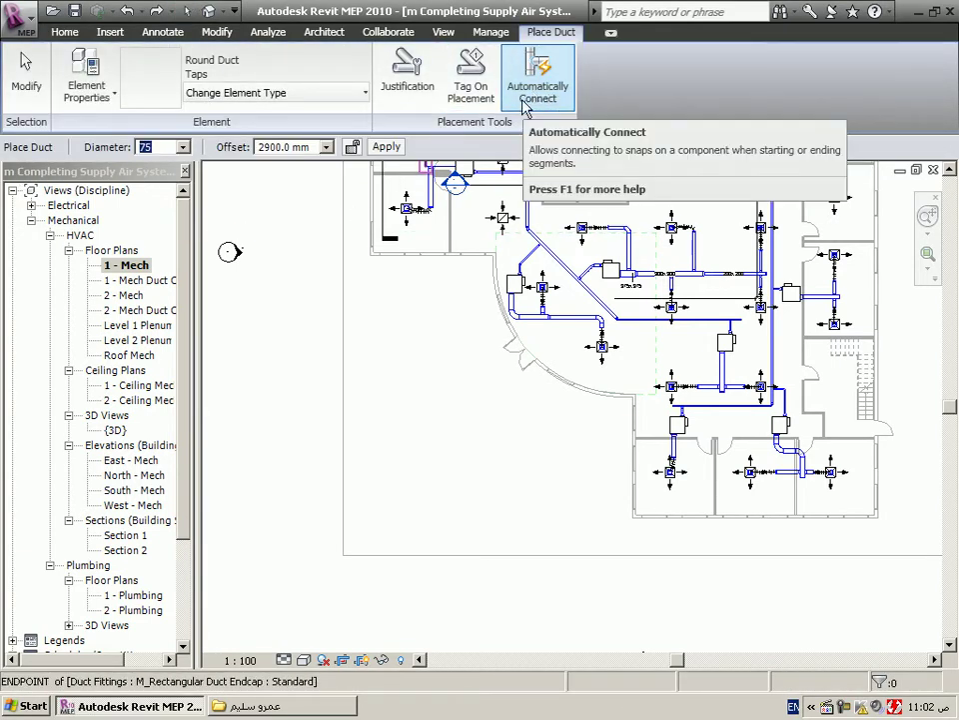
{"action": "left_click", "coordinate": [529, 108]}
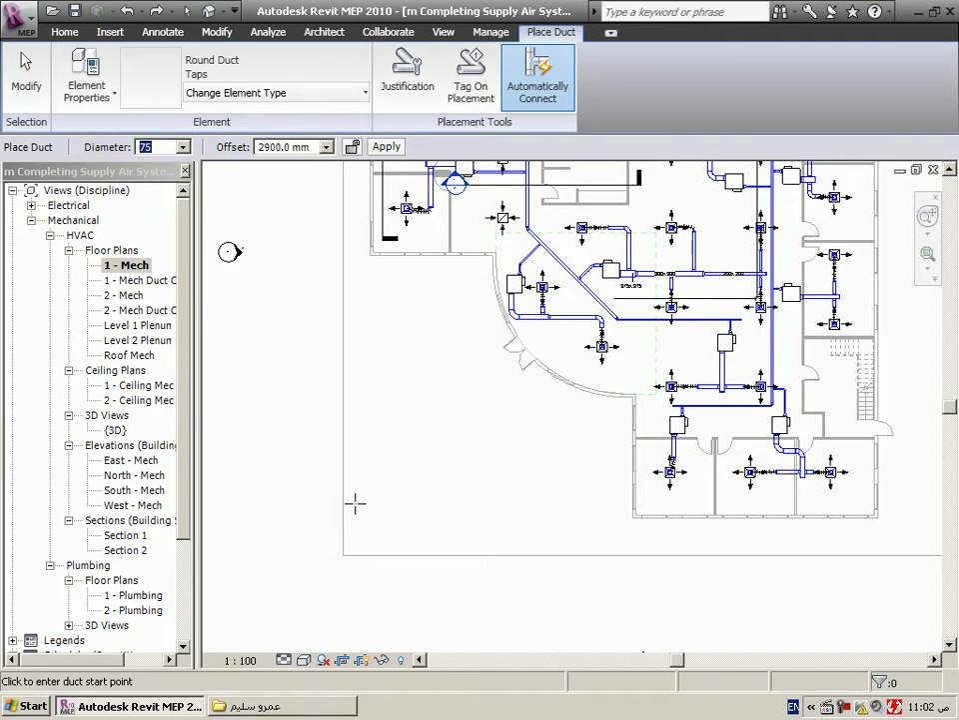
{"action": "left_click", "coordinate": [497, 437]}
{"action": "key", "text": "Escape"}
{"action": "key", "text": "Escape"}
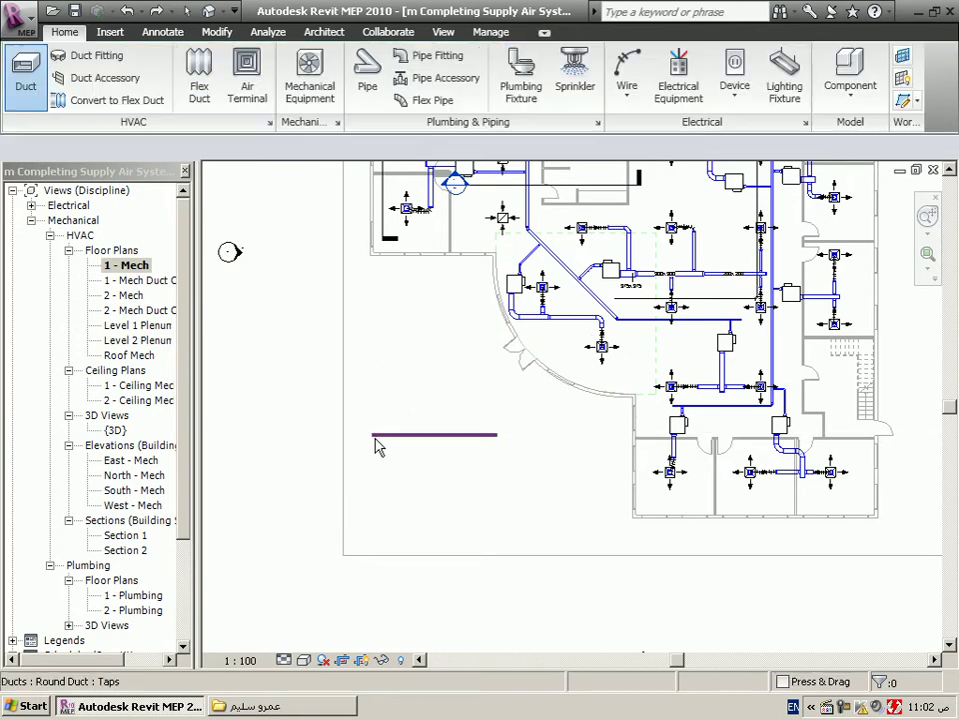
{"action": "scroll", "coordinate": [403, 460], "scroll_direction": "up", "scroll_amount": 3}
{"action": "scroll", "coordinate": [445, 452], "scroll_direction": "up", "scroll_amount": 1}
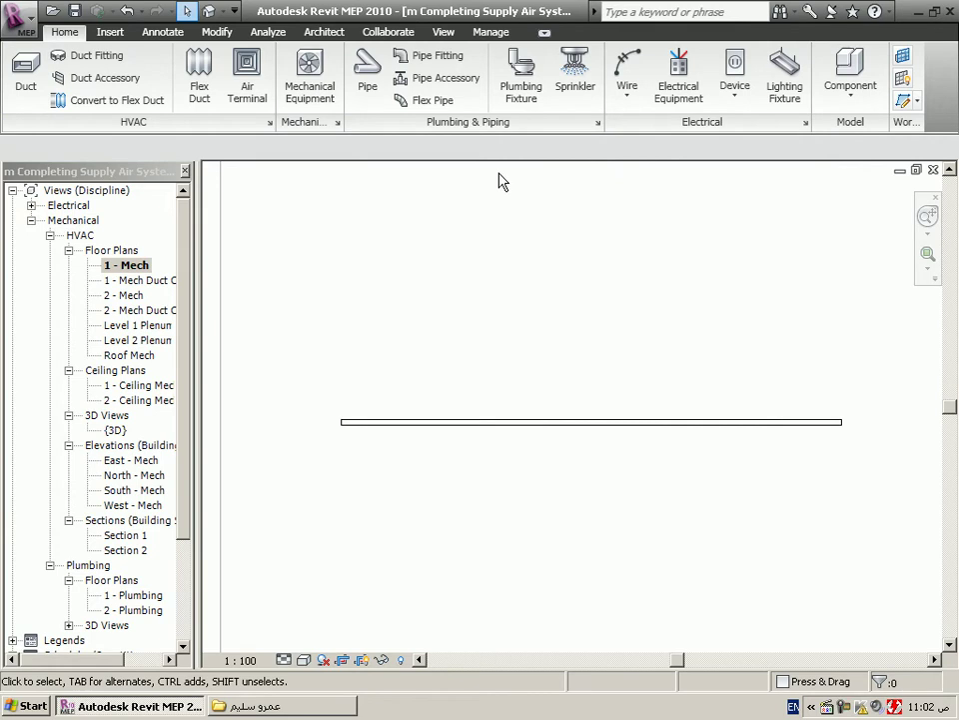
Draw a vertical 75 mm duct from above that taps into the horizontal main.
{"action": "left_click", "coordinate": [26, 72]}
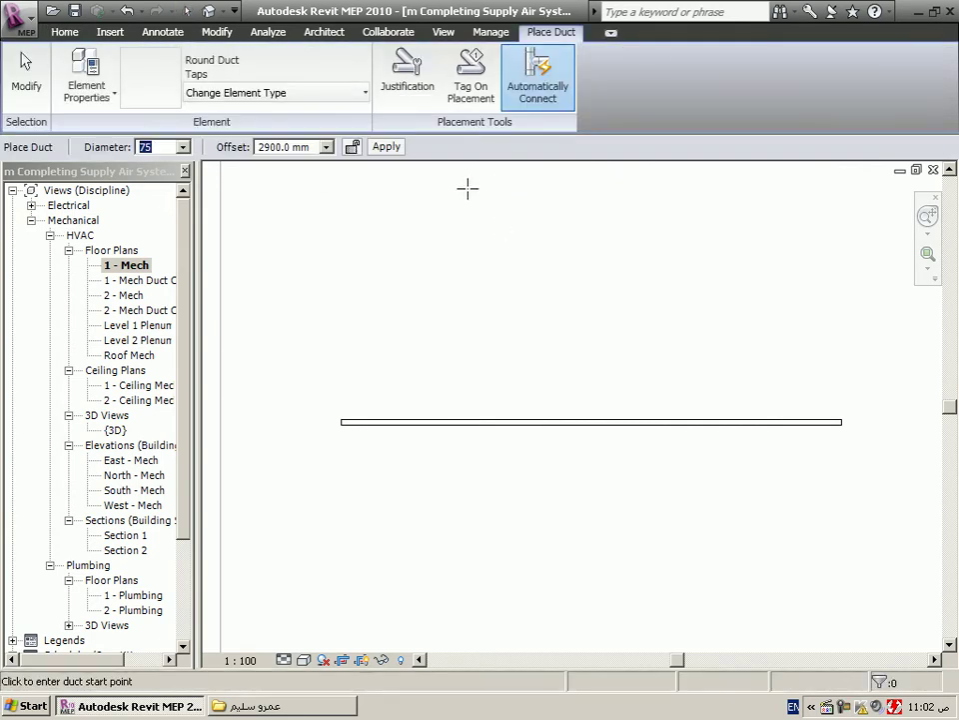
{"action": "left_click", "coordinate": [519, 188]}
{"action": "scroll", "coordinate": [494, 455], "scroll_direction": "up", "scroll_amount": 2}
{"action": "scroll", "coordinate": [555, 415], "scroll_direction": "up", "scroll_amount": 2}
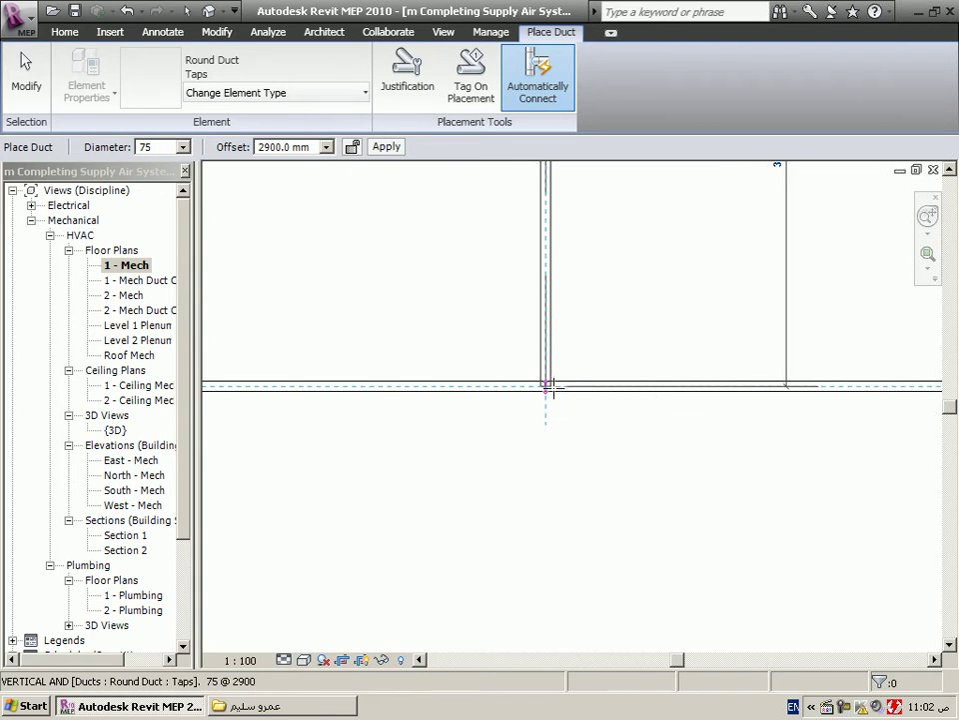
{"action": "left_click", "coordinate": [553, 386]}
With Automatically Connect off, draw a second vertical duct from below up to the main.
{"action": "left_click", "coordinate": [538, 80]}
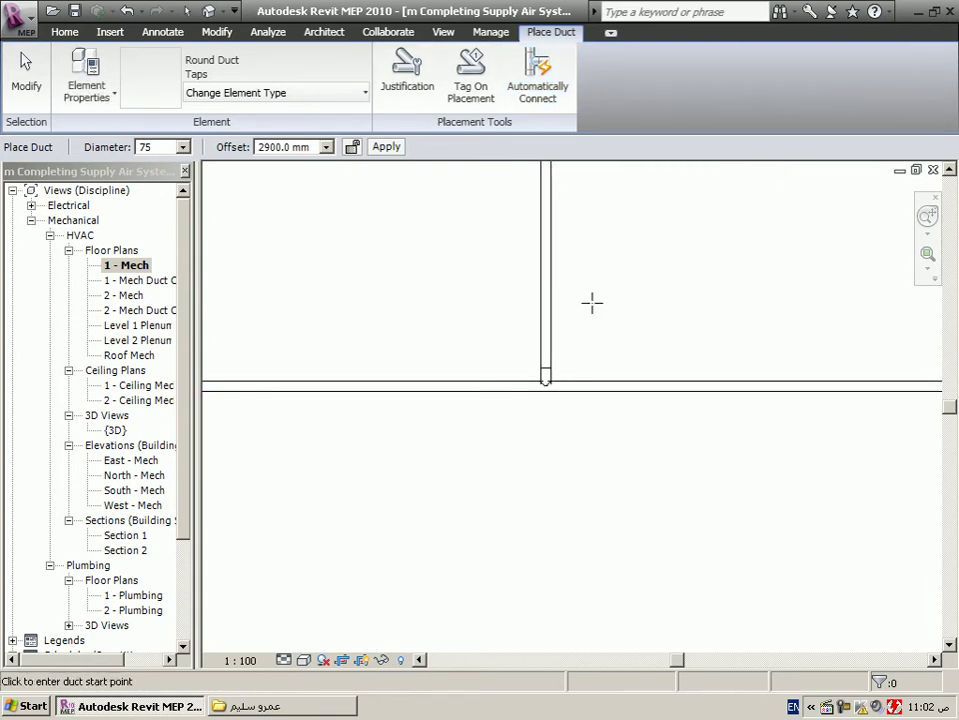
{"action": "left_click", "coordinate": [635, 589]}
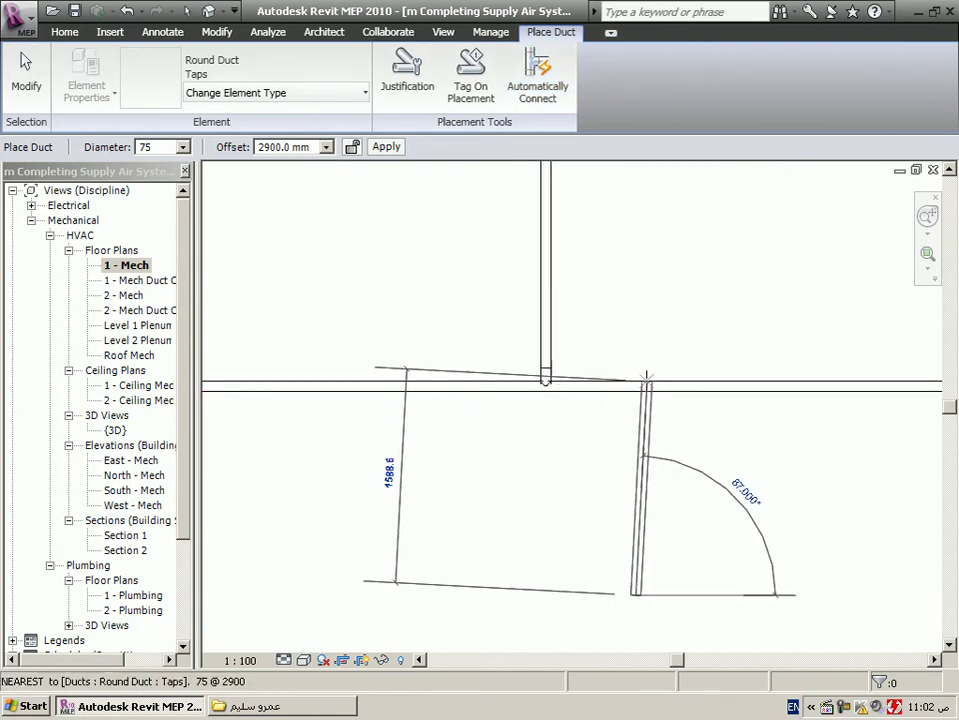
{"action": "left_click", "coordinate": [640, 385]}
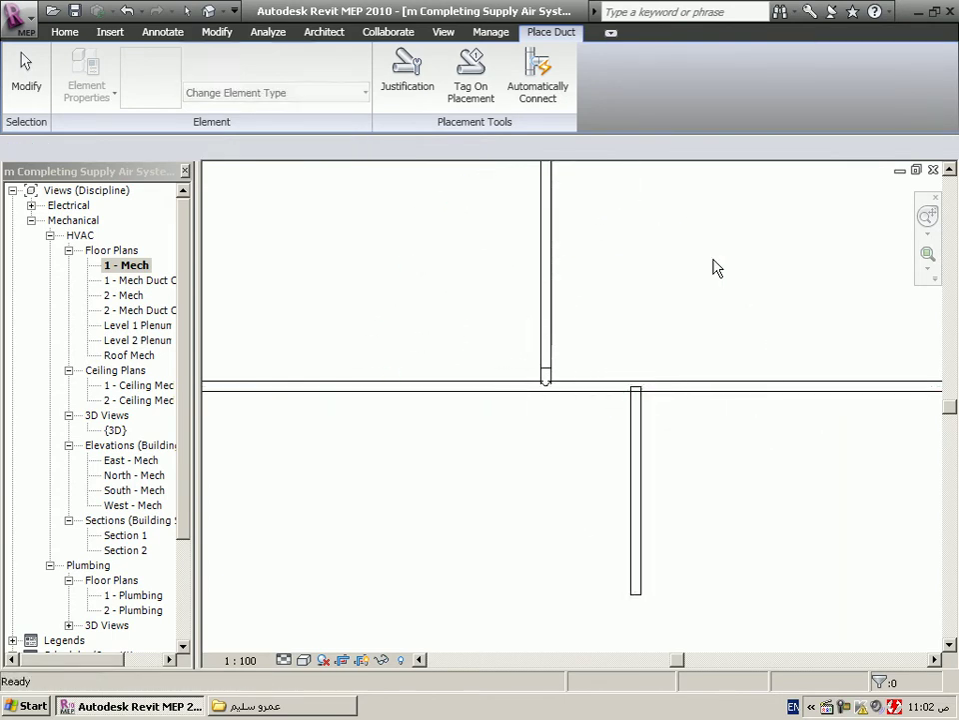
{"action": "key", "text": "Escape"}
{"action": "scroll", "coordinate": [548, 390], "scroll_direction": "up", "scroll_amount": 2}
{"action": "scroll", "coordinate": [548, 389], "scroll_direction": "up", "scroll_amount": 1}
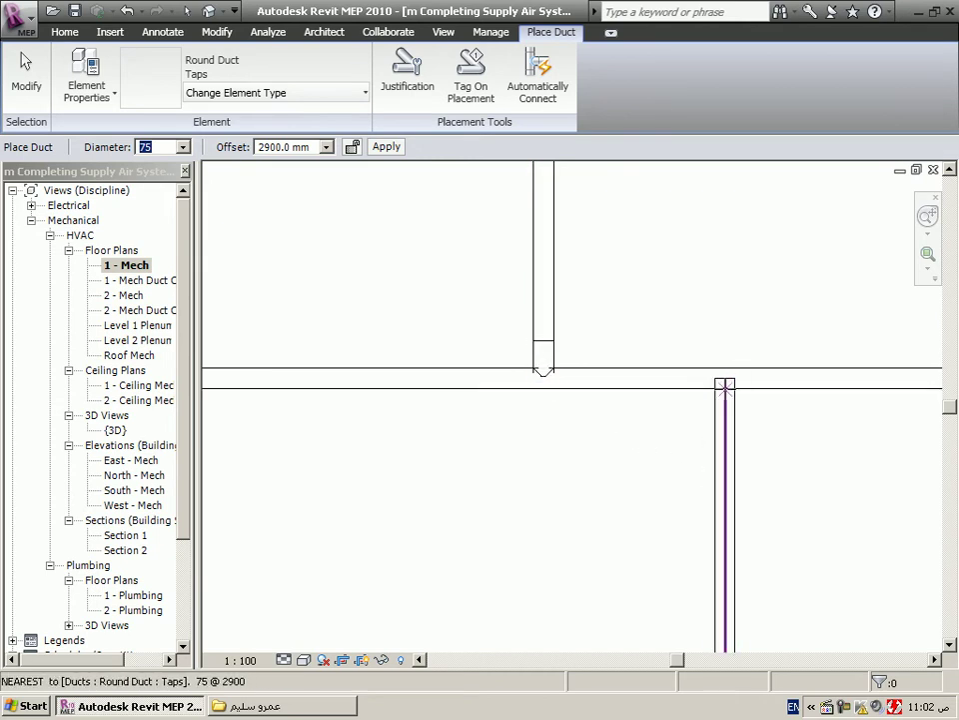
{"action": "scroll", "coordinate": [739, 360], "scroll_direction": "down", "scroll_amount": 2}
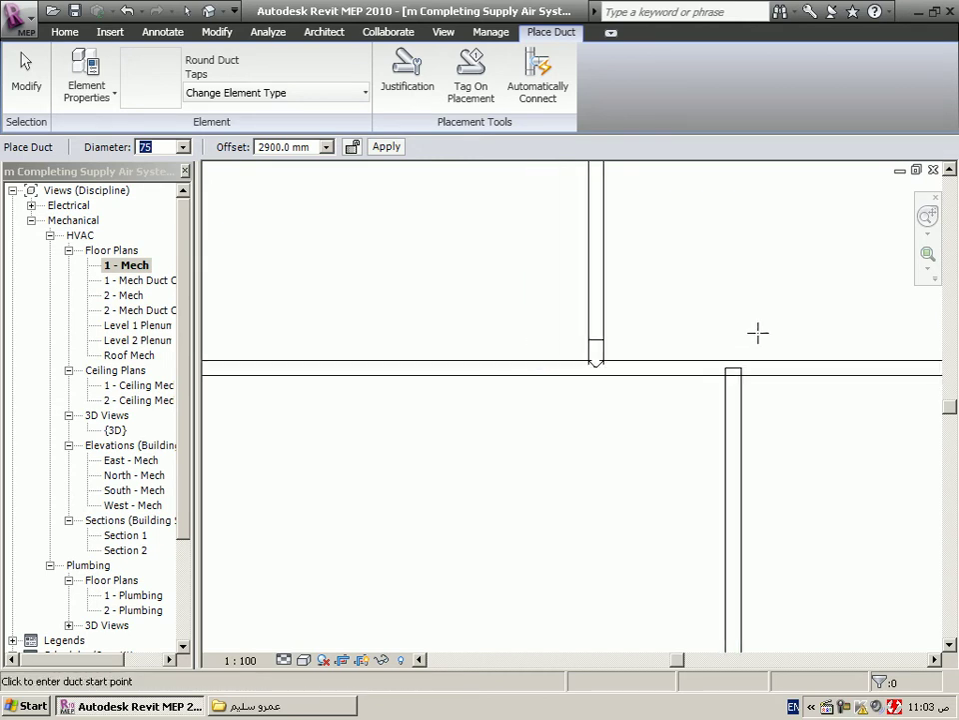
Turn on Tag On Placement and draw a horizontal duct at left that receives a 75ø tag.
{"action": "left_click", "coordinate": [480, 80]}
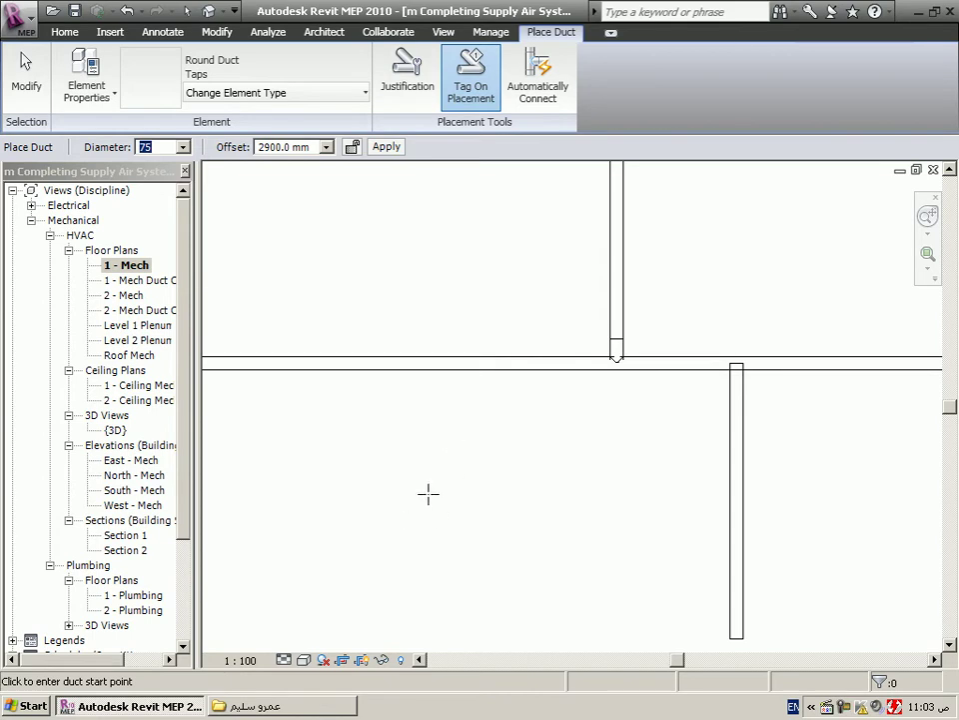
{"action": "scroll", "coordinate": [663, 245], "scroll_direction": "down", "scroll_amount": 2}
{"action": "left_click", "coordinate": [530, 398]}
{"action": "left_click", "coordinate": [376, 398]}
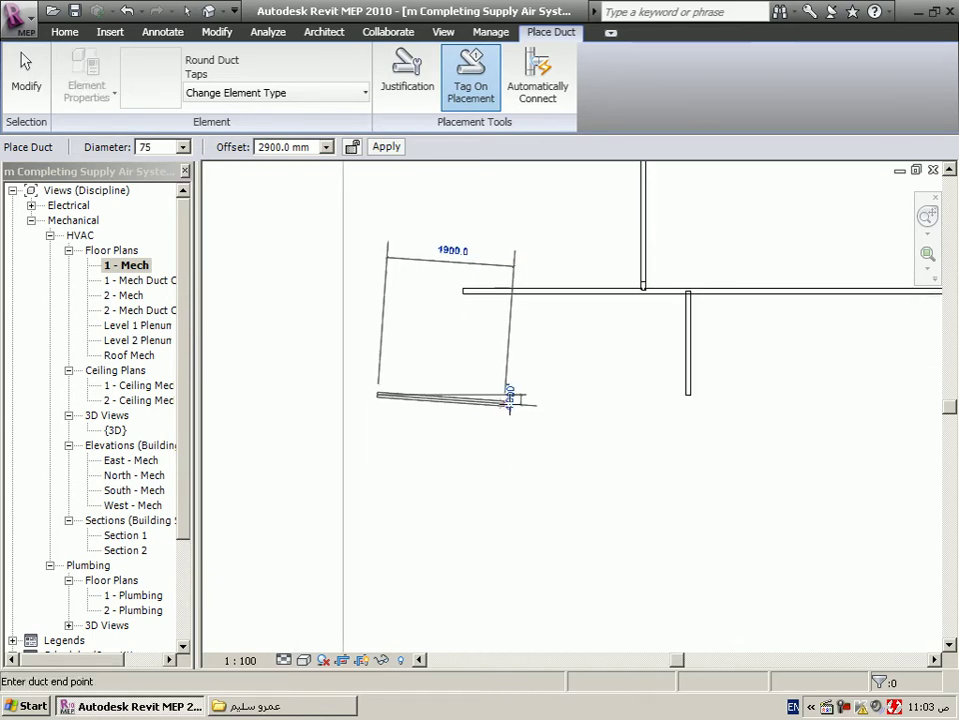
{"action": "left_click", "coordinate": [566, 396]}
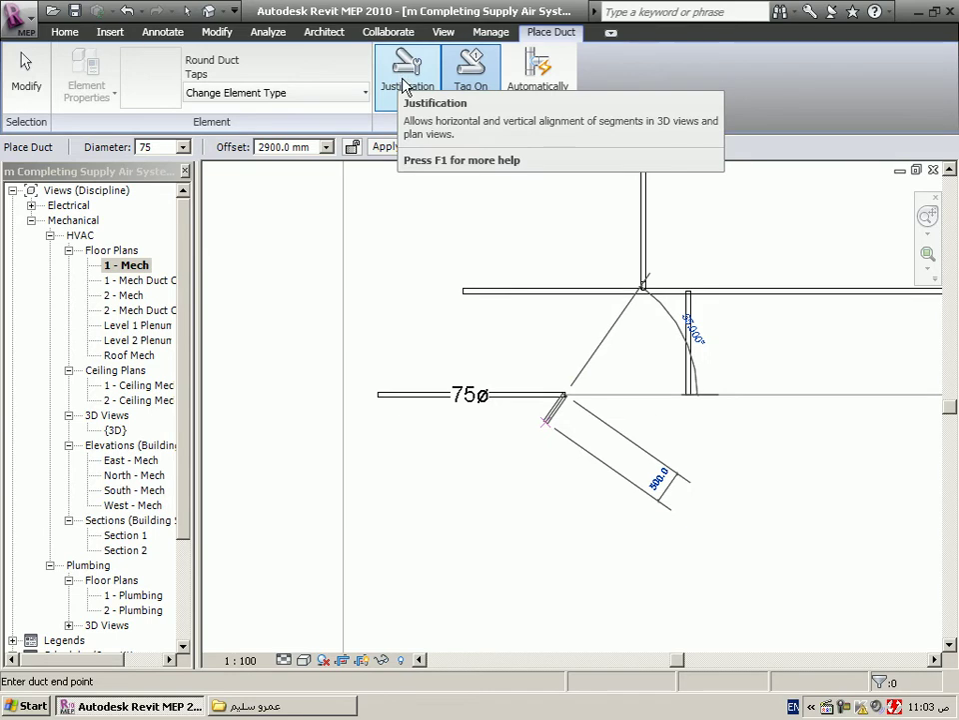
{"action": "key", "text": "Escape"}
Keep the Center, 0 offset, Middle justification and start another 75 mm duct at 2900 mm.
{"action": "left_click", "coordinate": [406, 72]}
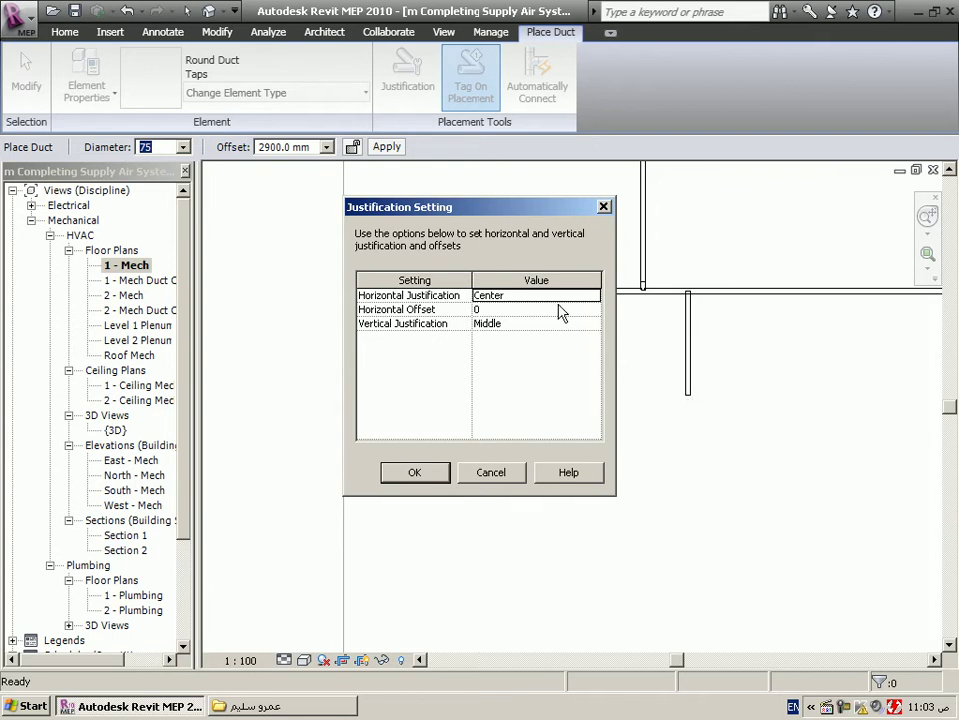
{"action": "left_click", "coordinate": [411, 469]}
{"action": "left_click", "coordinate": [394, 470]}
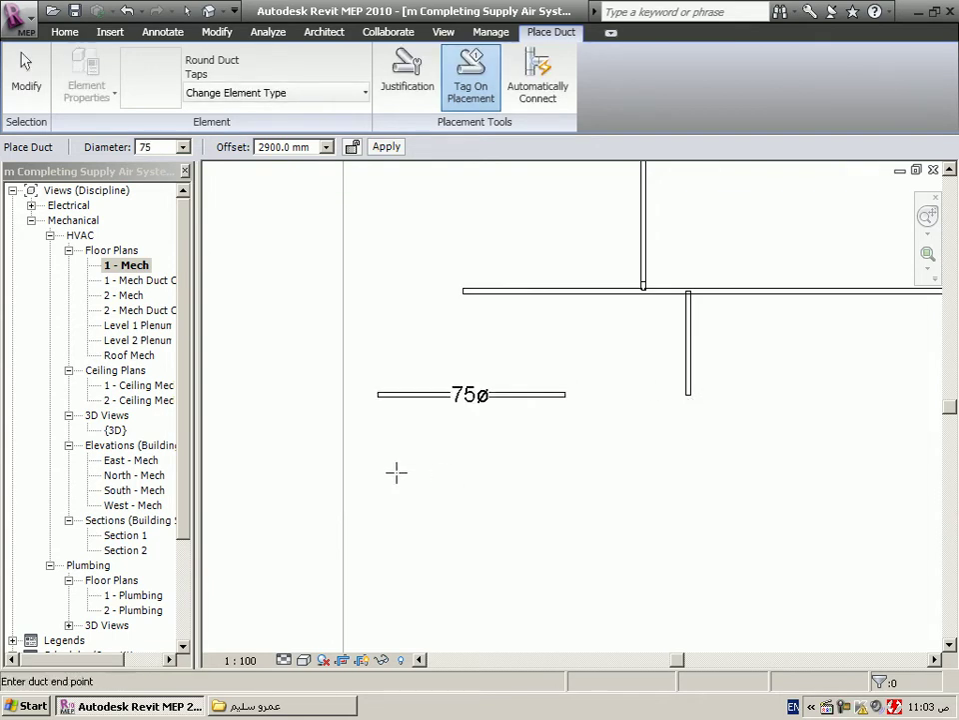
{"action": "scroll", "coordinate": [595, 459], "scroll_direction": "up", "scroll_amount": 4}
{"action": "scroll", "coordinate": [603, 480], "scroll_direction": "up", "scroll_amount": 2}
{"action": "scroll", "coordinate": [608, 478], "scroll_direction": "up", "scroll_amount": 1}
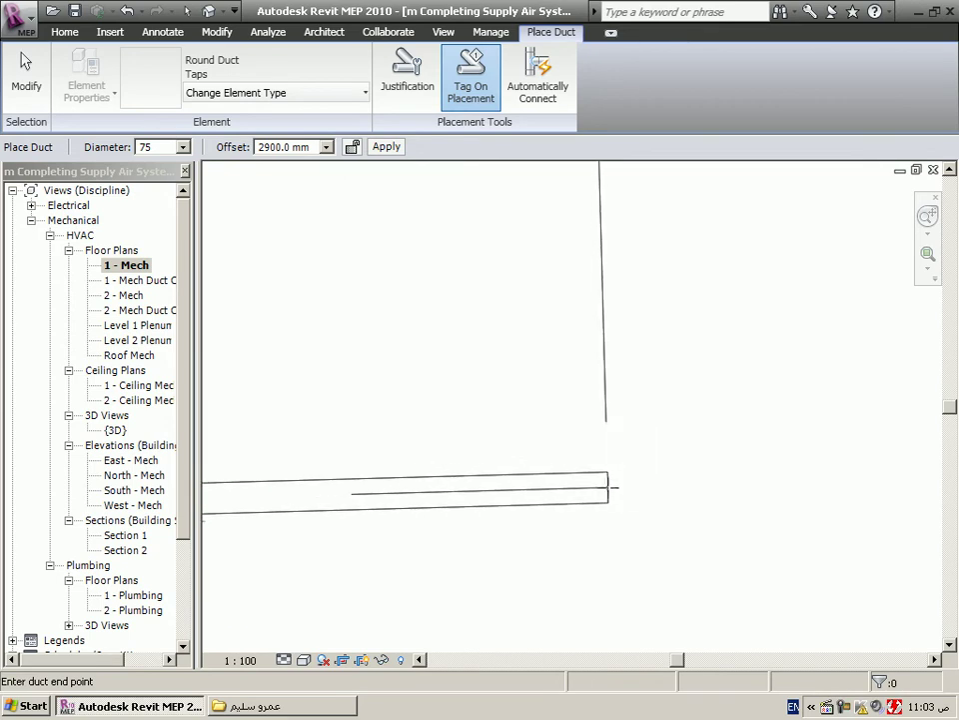
{"action": "middle_click_drag", "start_coordinate": [612, 487], "coordinate": [605, 480]}
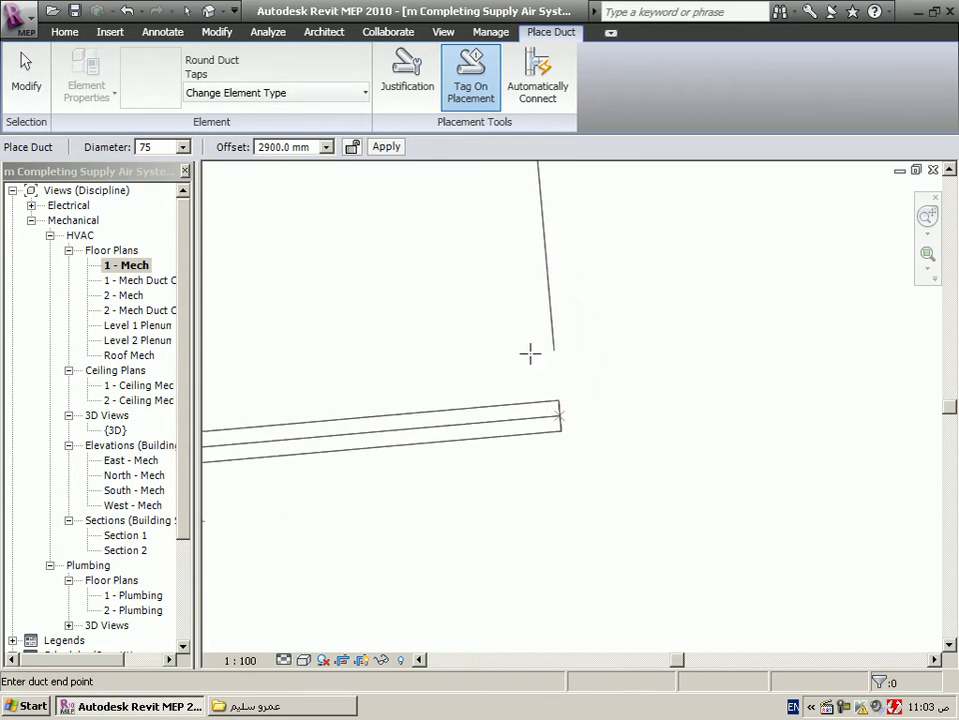
Set the duct Horizontal Justification to Right.
{"action": "left_click", "coordinate": [424, 103]}
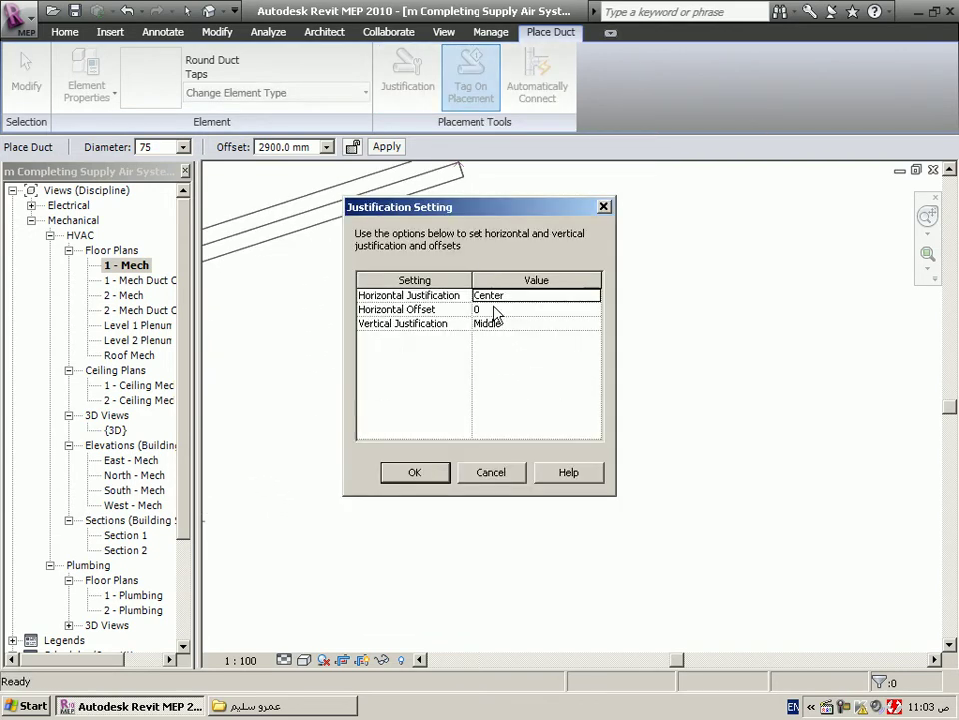
{"action": "left_click", "coordinate": [543, 294]}
{"action": "left_click", "coordinate": [593, 296]}
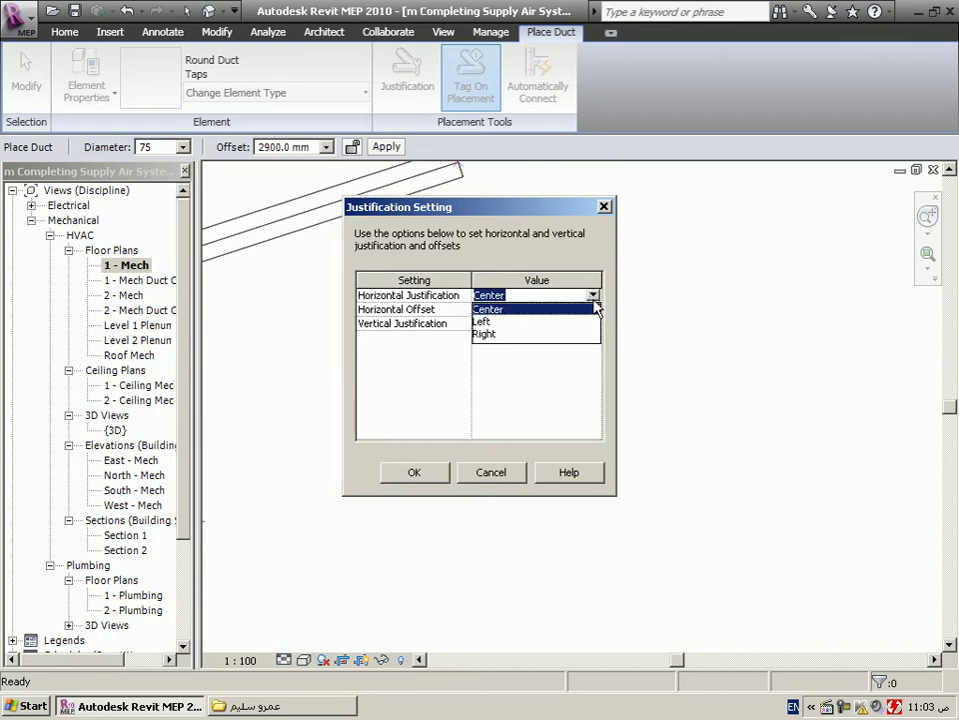
{"action": "left_click", "coordinate": [484, 334]}
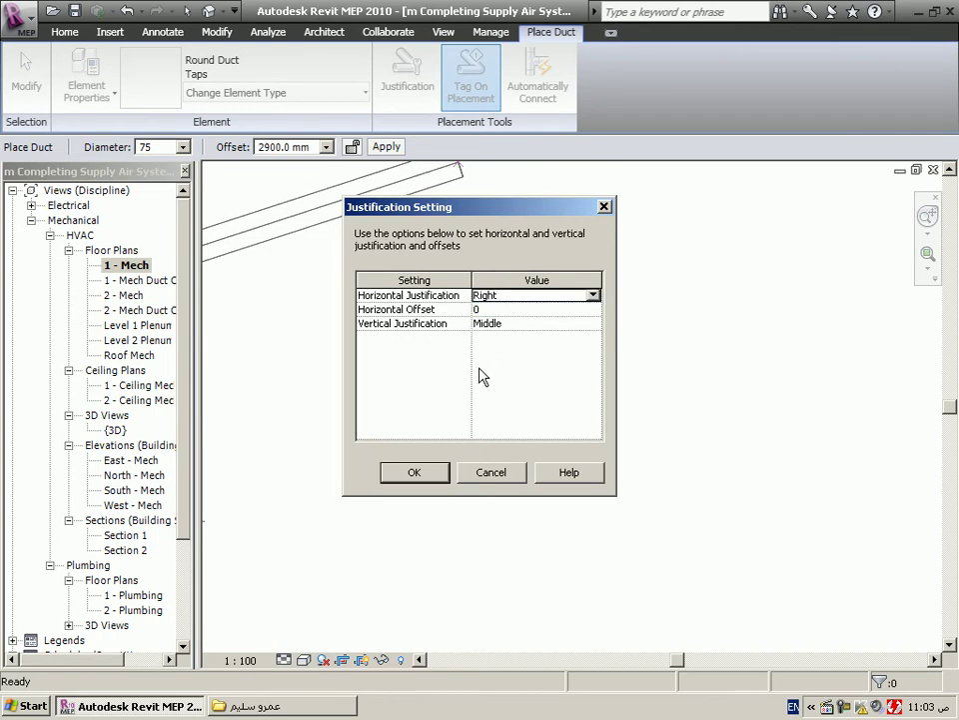
{"action": "left_click", "coordinate": [418, 473]}
Draw a vertical 75 mm duct that gets a 75ø tag.
{"action": "key", "text": "Escape"}
{"action": "left_click", "coordinate": [624, 491]}
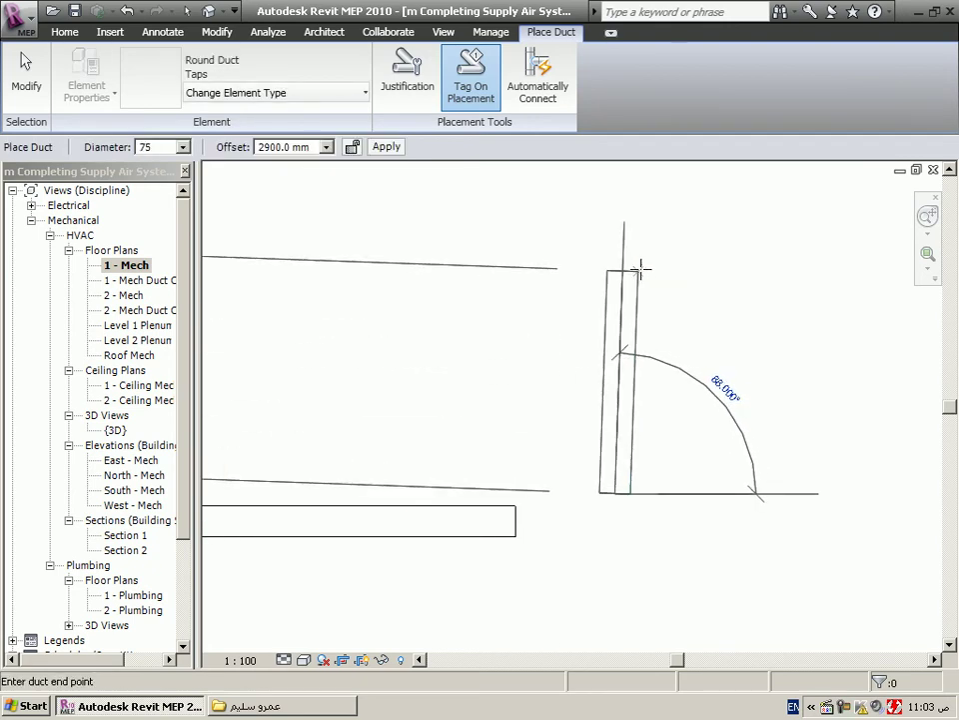
{"action": "left_click", "coordinate": [631, 270]}
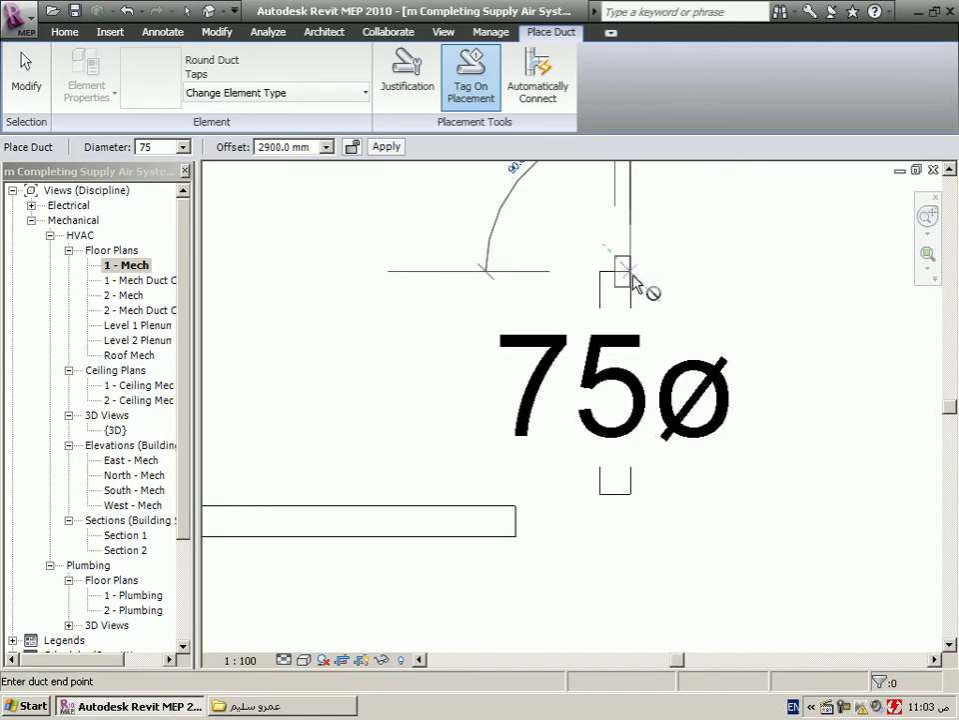
{"action": "left_click", "coordinate": [407, 72]}
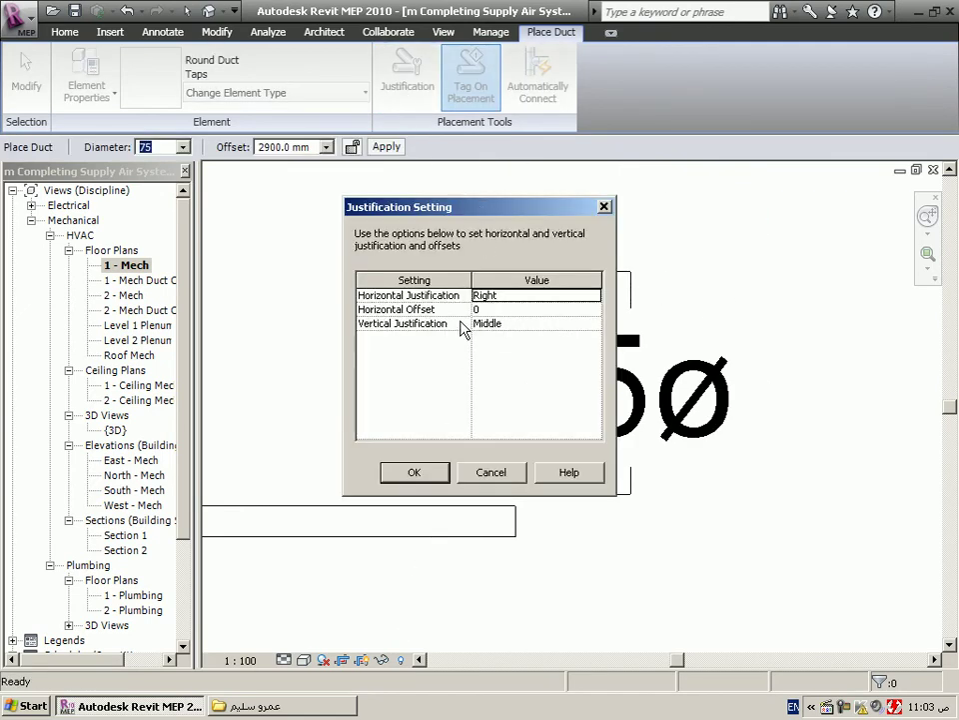
Check the 0 horizontal offset and Vertical Justification options, keeping Middle, and confirm.
{"action": "left_click", "coordinate": [583, 310]}
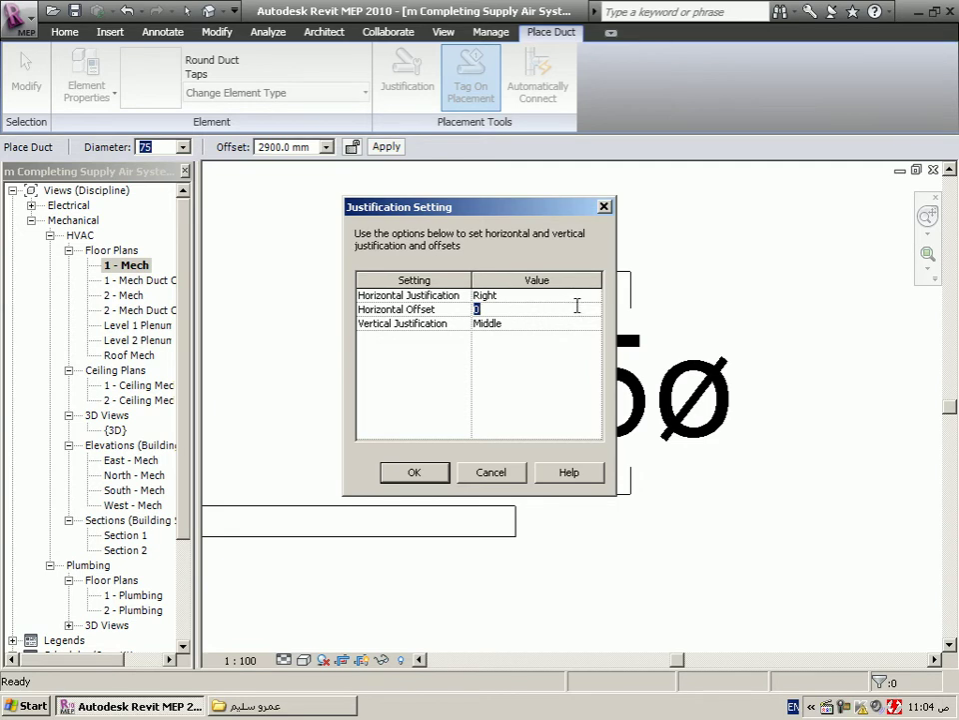
{"action": "left_click", "coordinate": [586, 324]}
{"action": "left_click", "coordinate": [594, 324]}
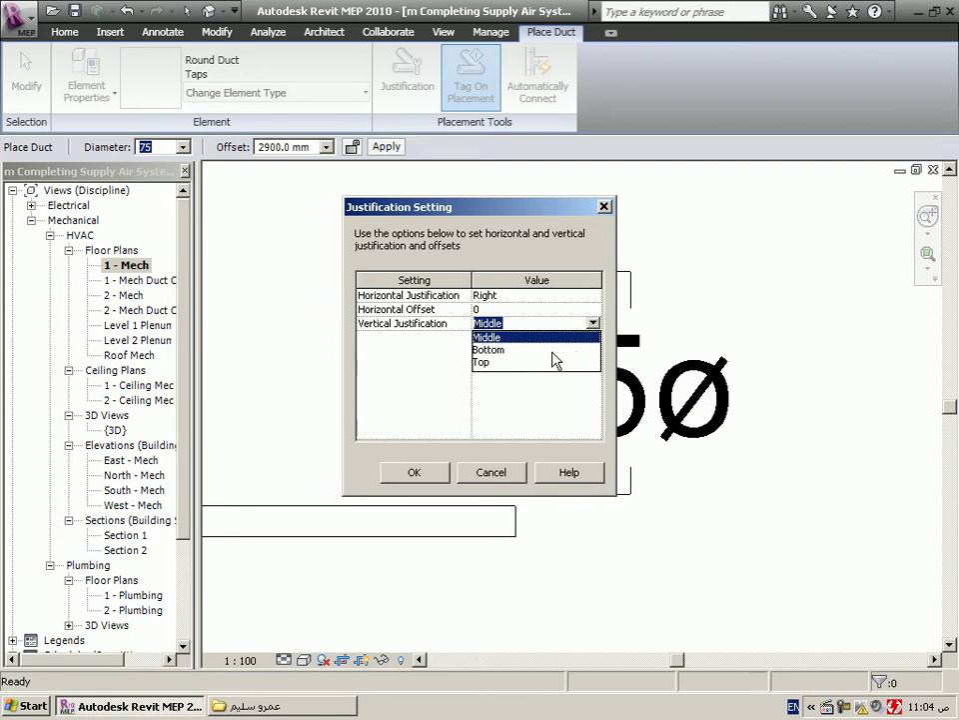
{"action": "left_click", "coordinate": [430, 476]}
{"action": "left_click", "coordinate": [432, 476]}
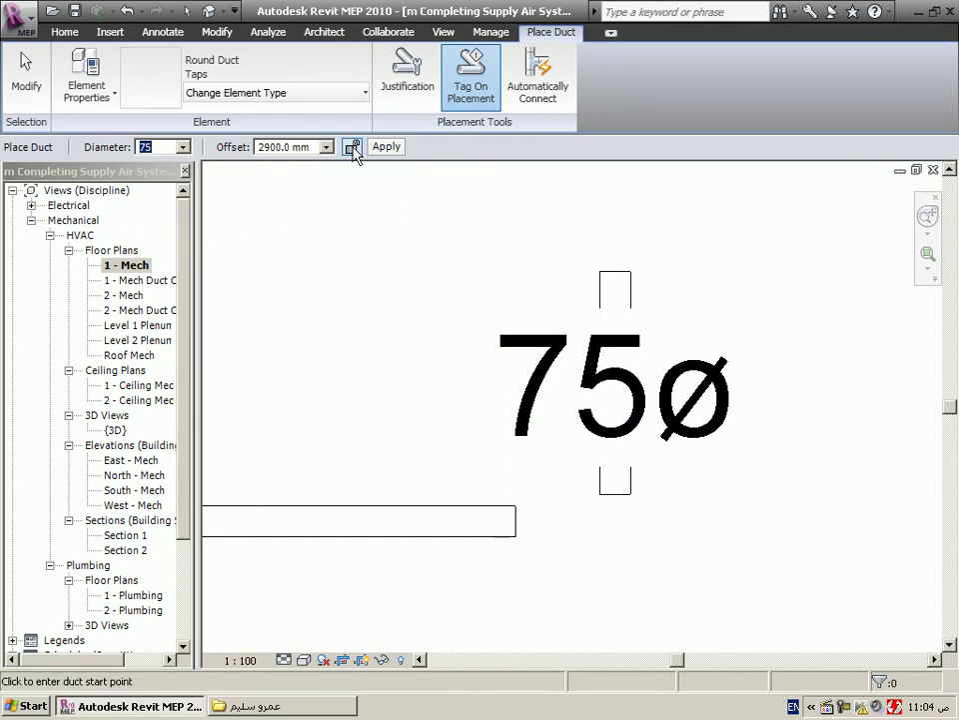
Browse the duct fitting types unchanged, then show the Instance/Type Properties choice.
{"action": "left_click", "coordinate": [357, 97]}
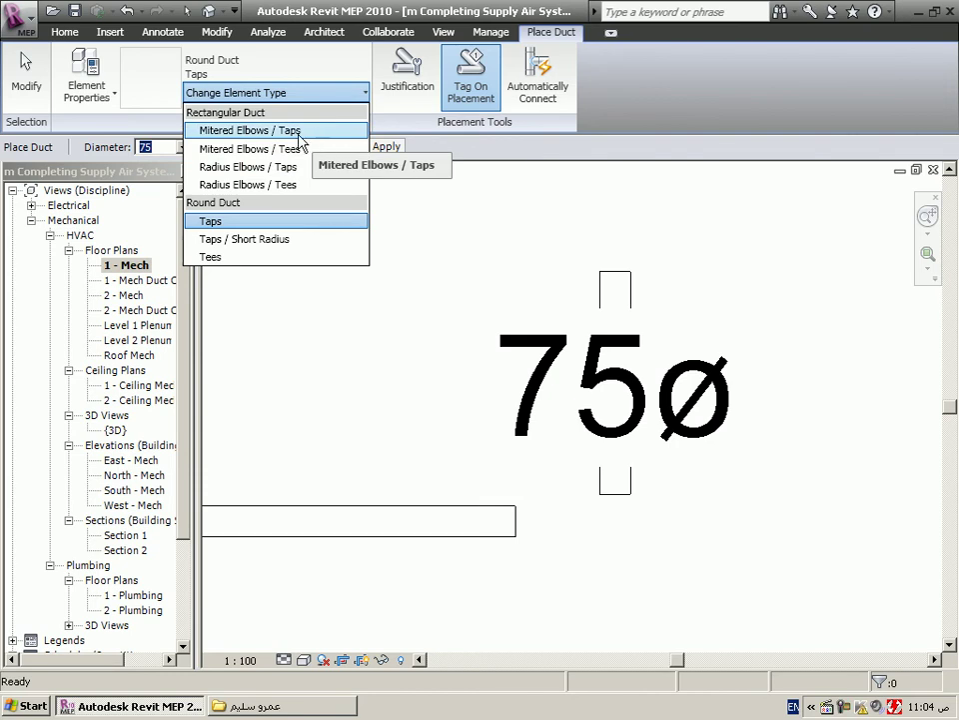
{"action": "left_click", "coordinate": [626, 80]}
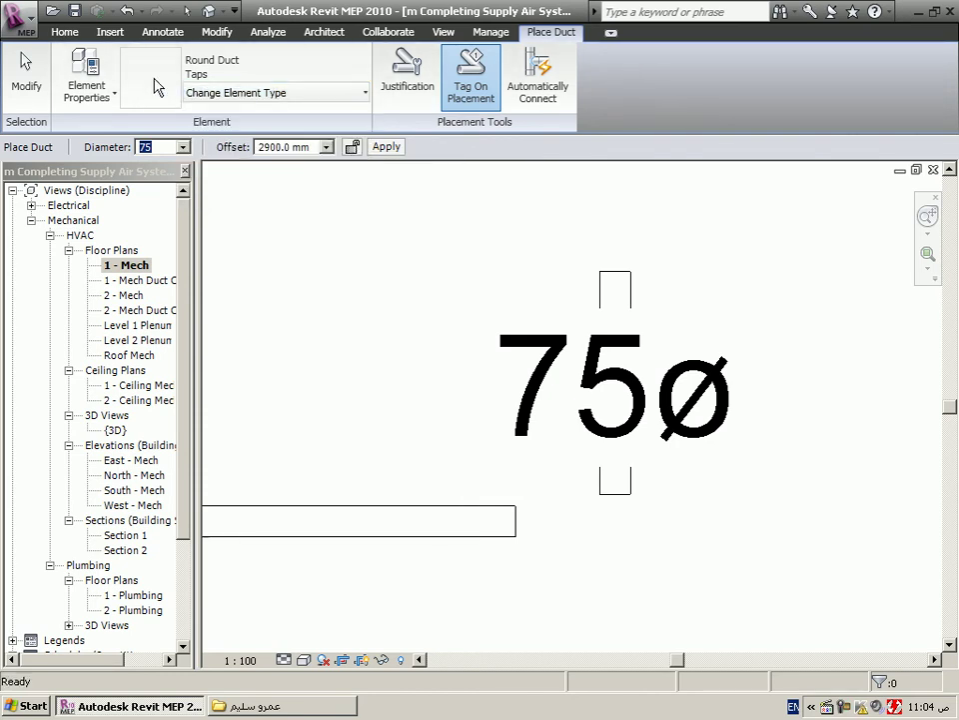
{"action": "left_click", "coordinate": [102, 96]}
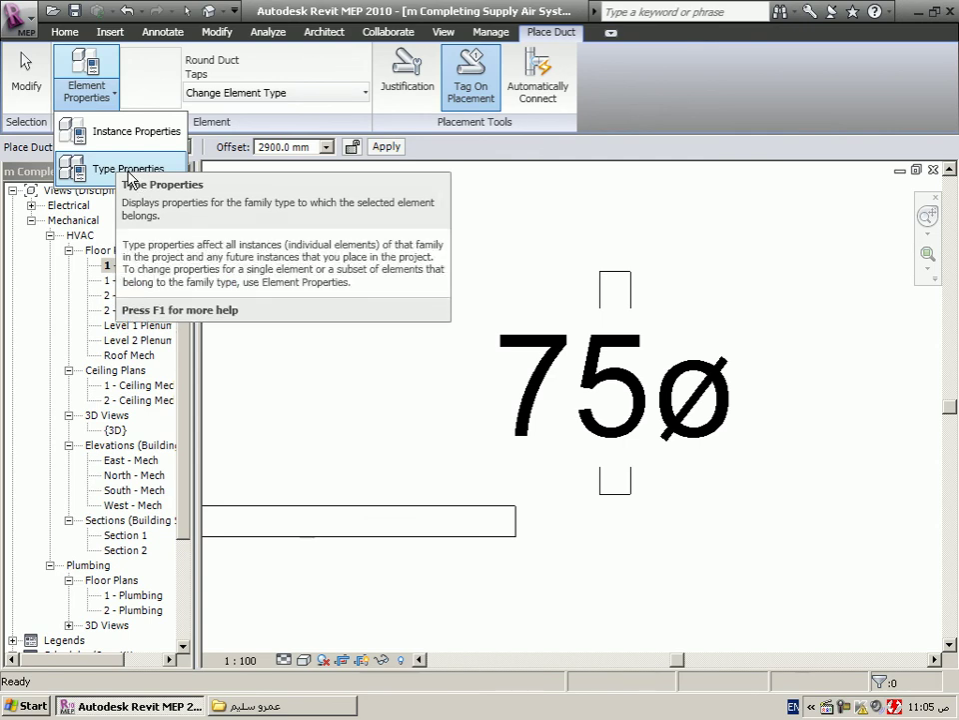
Open Type Properties for Round Duct type Taps and review elbows, keeping M_Round Duct Elbow: 1.5 D.
{"action": "left_click", "coordinate": [125, 131]}
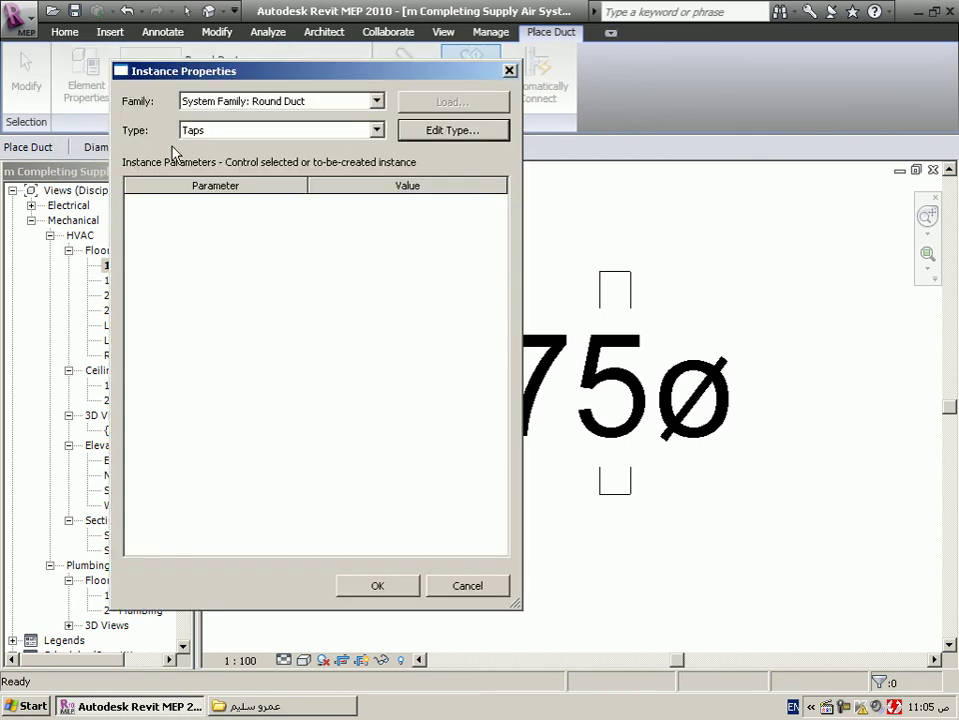
{"action": "left_click", "coordinate": [440, 133]}
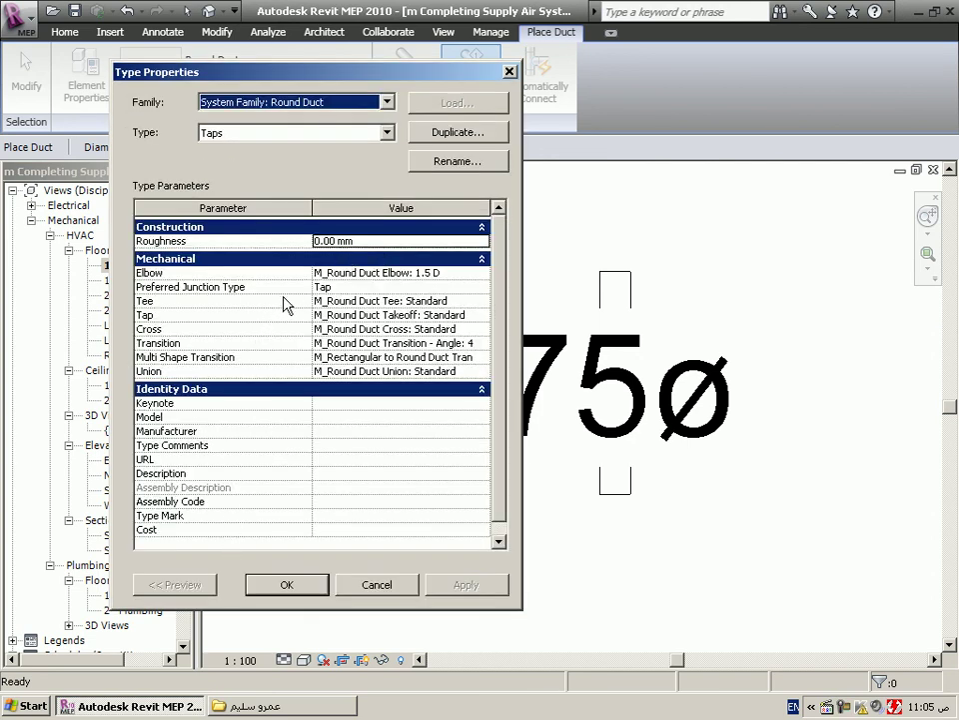
{"action": "left_click", "coordinate": [486, 274]}
{"action": "left_click", "coordinate": [482, 273]}
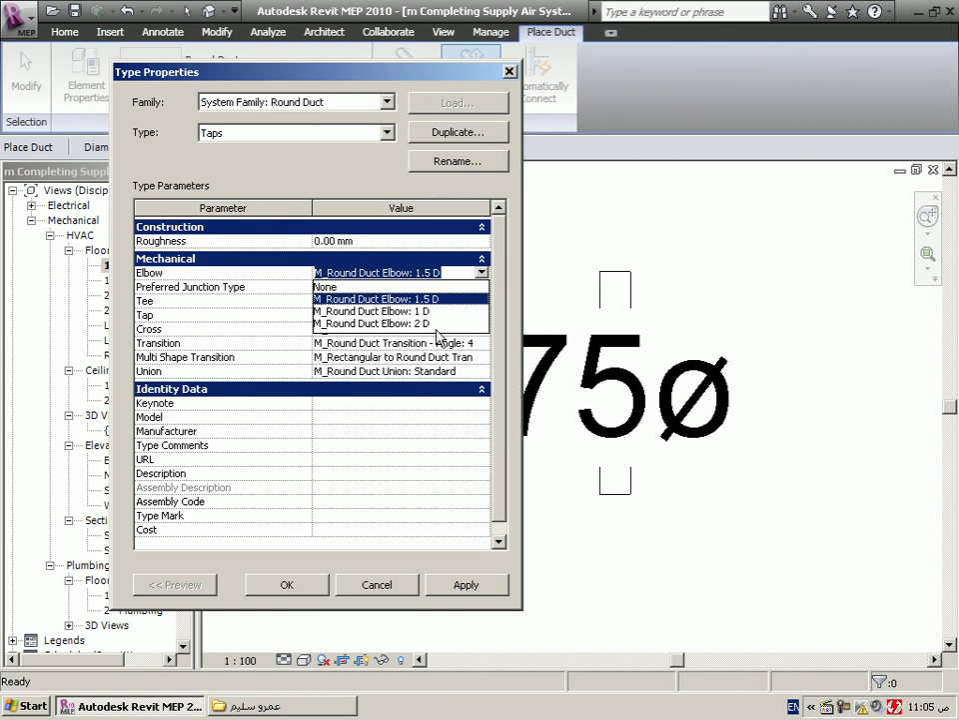
{"action": "left_click", "coordinate": [261, 322]}
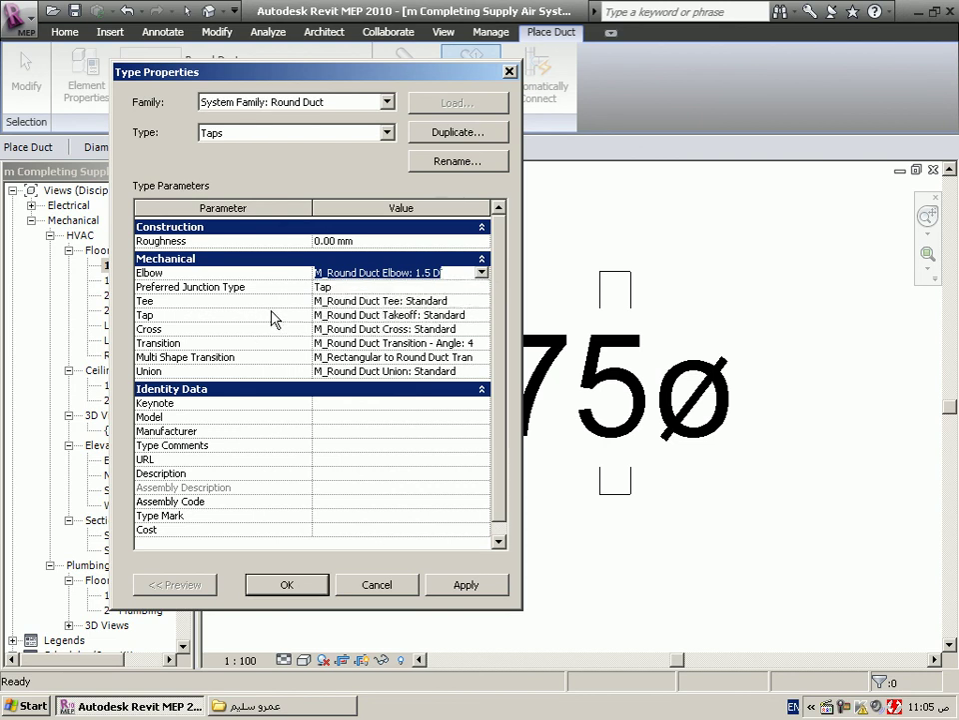